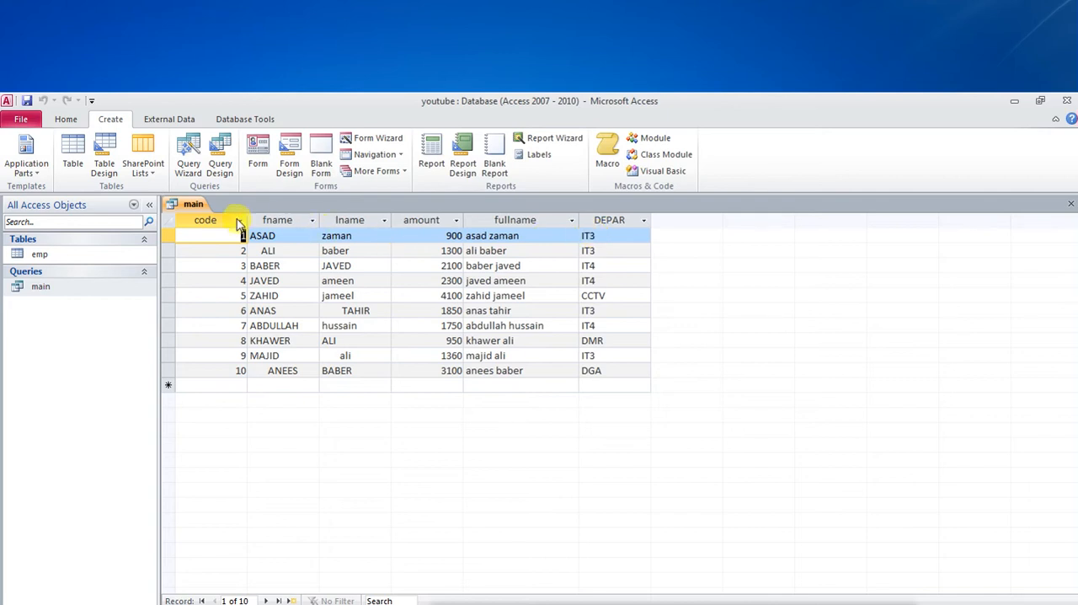
Step: Open the main query in Design View and widen the first empty column after DEPAR in the design grid
right_click(187, 204)
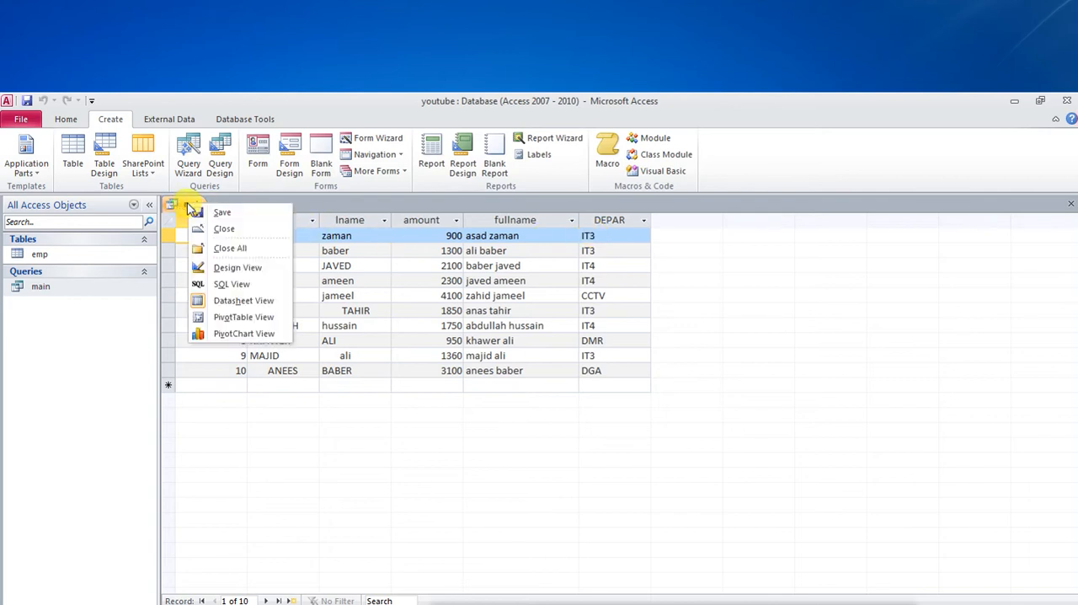
click(239, 270)
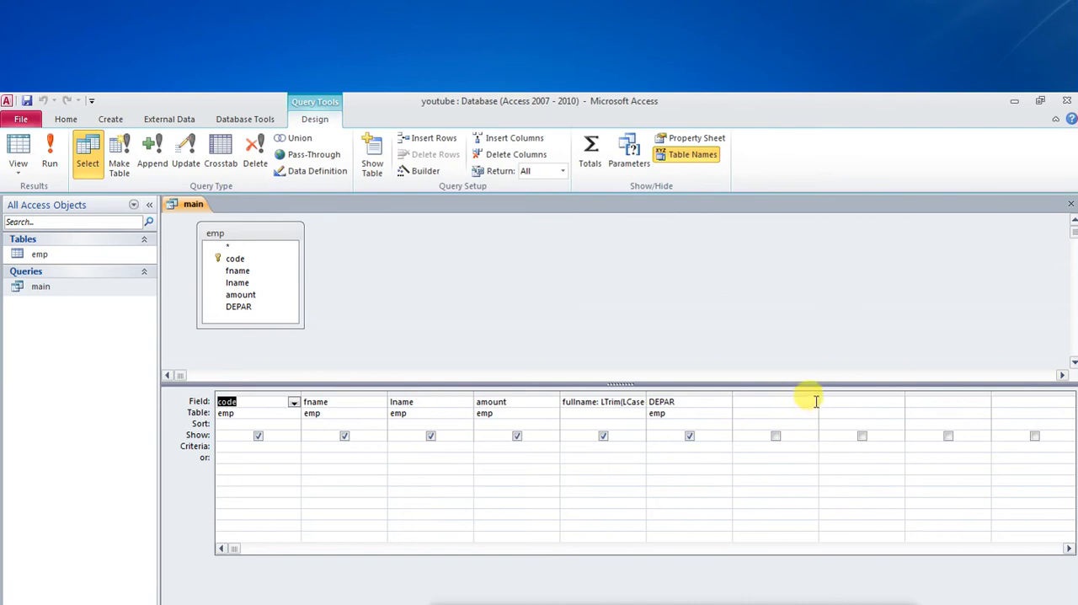
drag(818, 393, 857, 392)
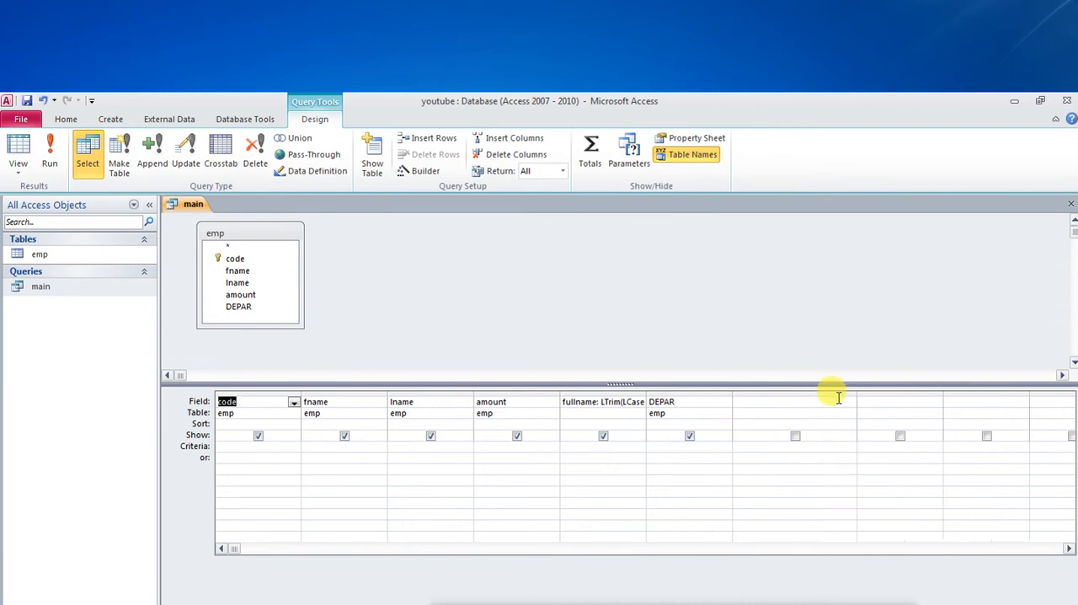
Step: Add the calculated field NEW:RIGHT([DEPAR],1) in the empty column after DEPAR and run the query
click(749, 401)
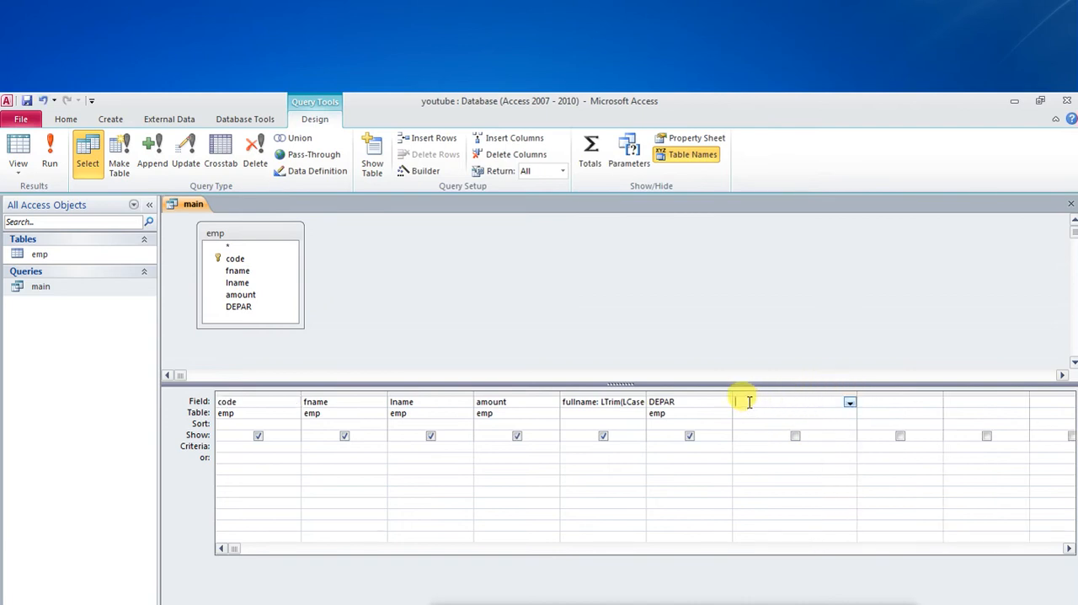
text(NEW)
text(:RIGHT()
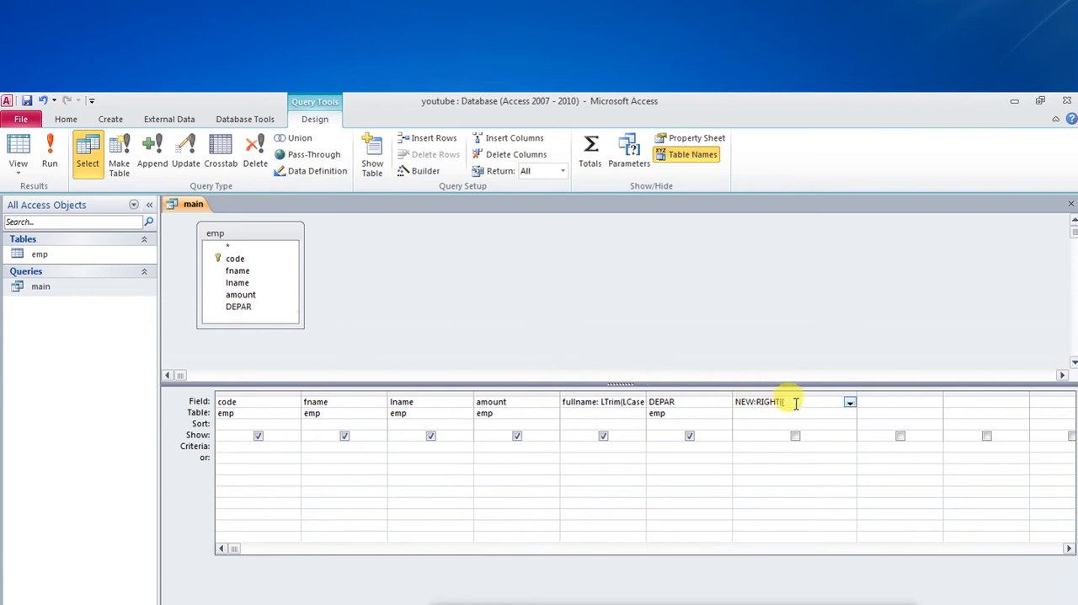
text(DEPAR],)
text(1))
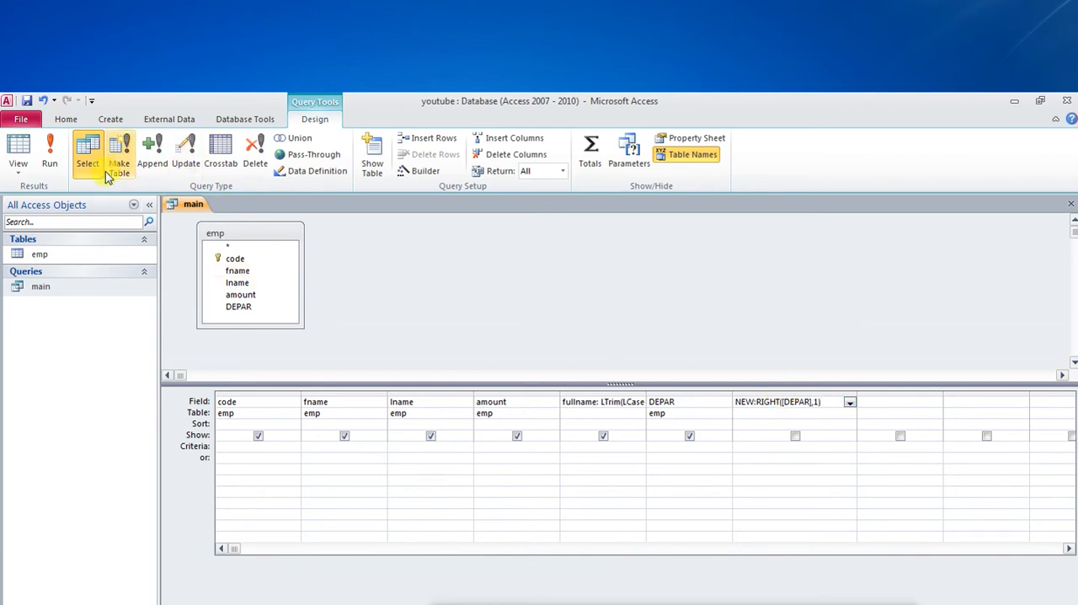
click(50, 158)
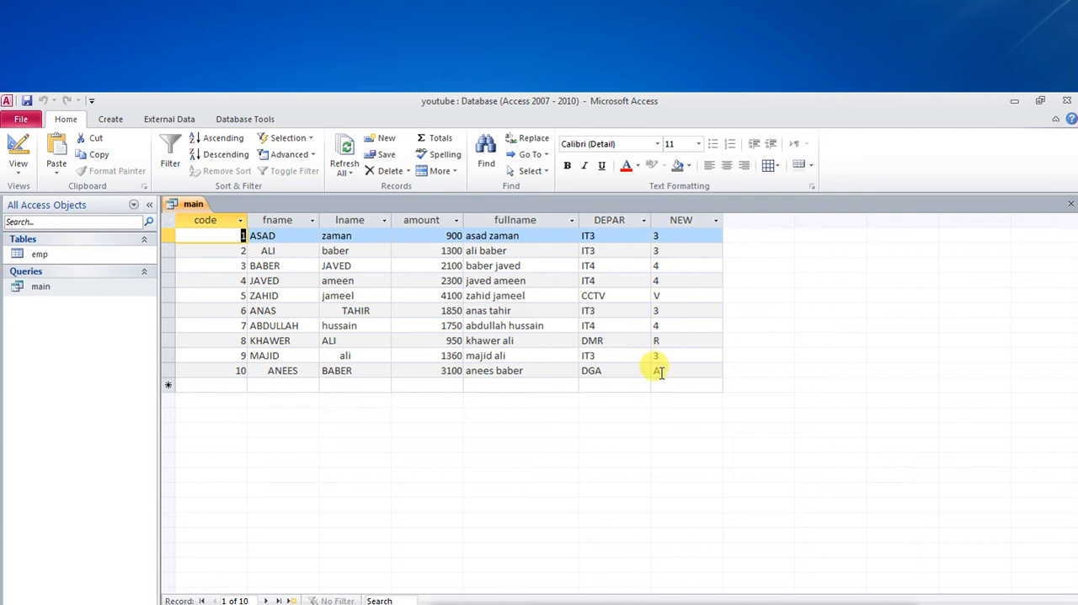
Step: Return to Design View, rename the NEW calculated field to RIGHTSIDE, and run the query again
right_click(196, 205)
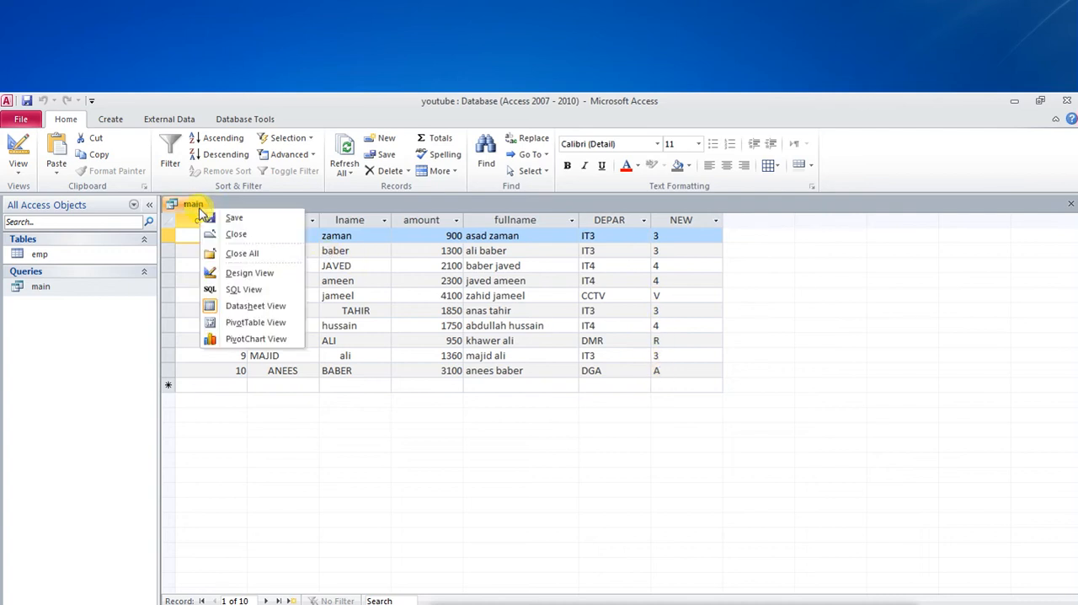
click(251, 274)
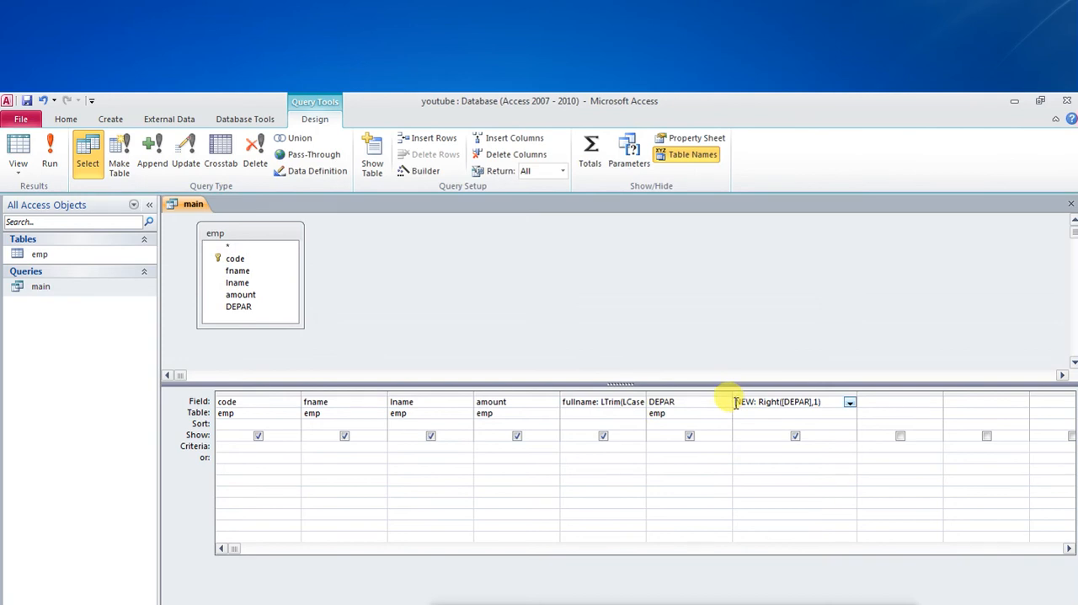
key(Delete)
key(Delete)
key(Delete)
key(Delete)
key(Delete)
text(T: )
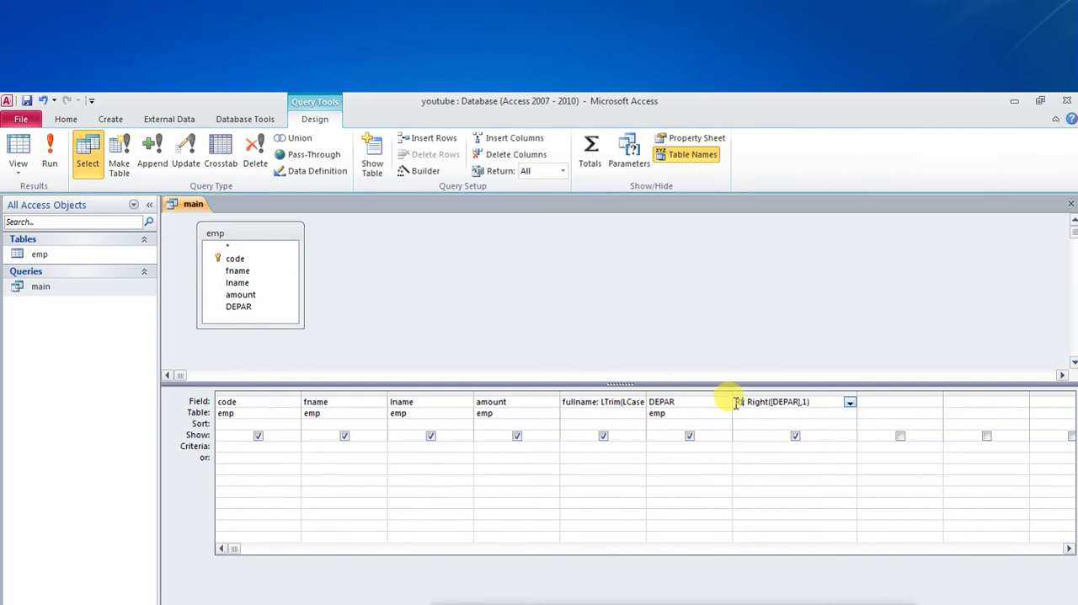
text(RIGHTSIDE)
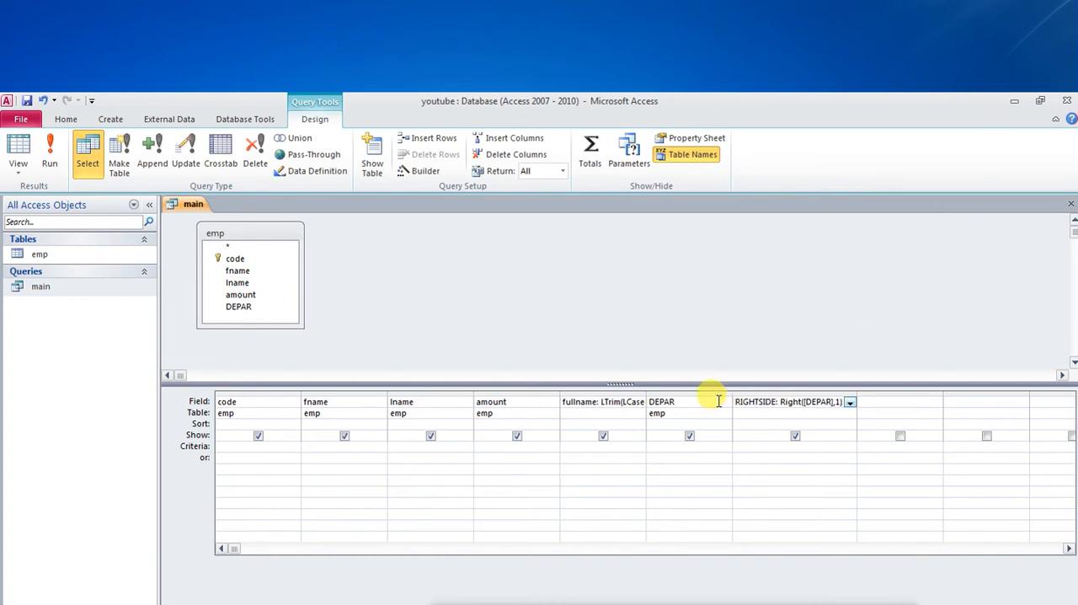
click(49, 156)
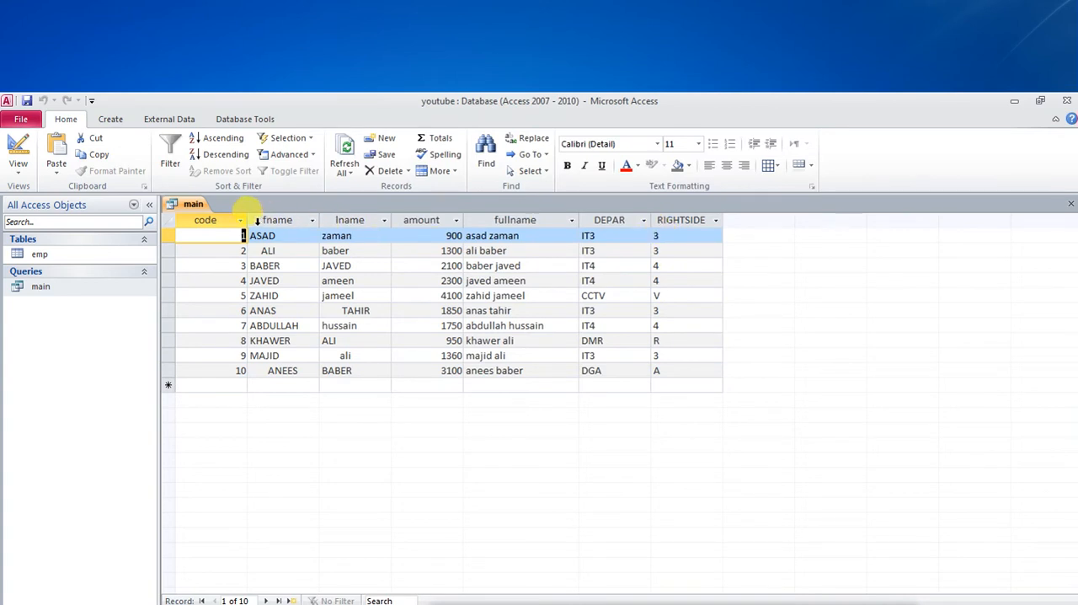
Step: Reopen the main query in Design View and widen the empty column after RIGHTSIDE
right_click(185, 205)
click(233, 269)
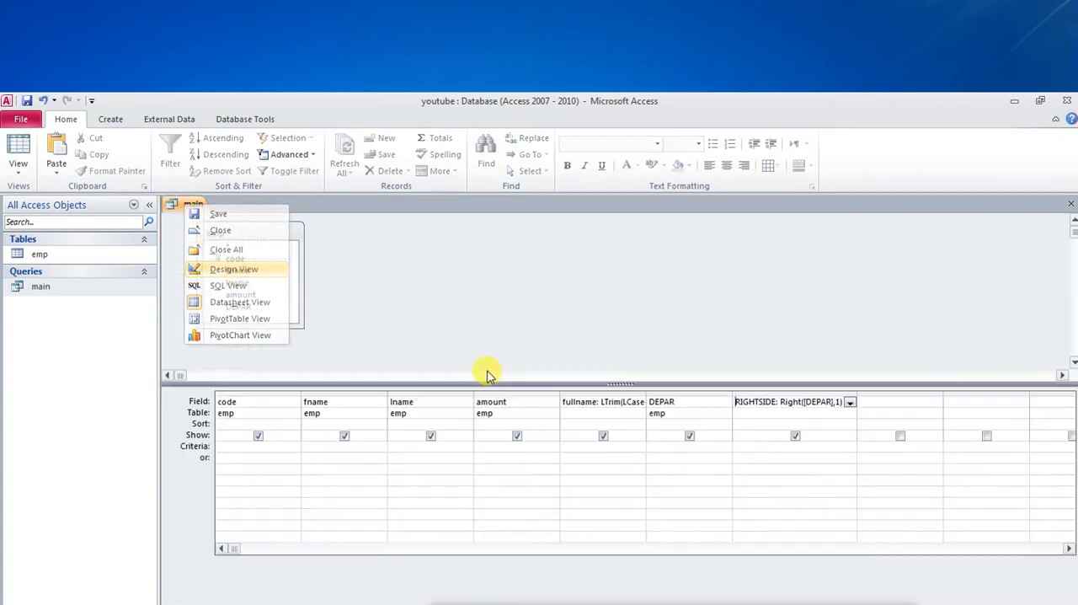
click(947, 392)
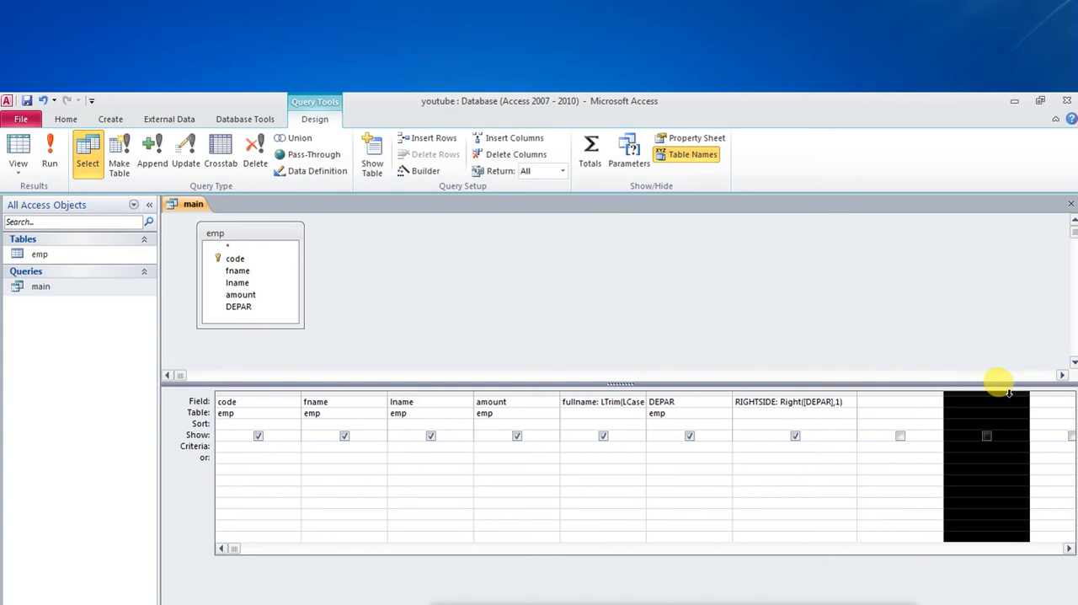
drag(963, 392, 1010, 389)
Step: Enter the calculated field LEFTSIDE:LEFT([DEPAR],1) in the empty column after RIGHTSIDE
click(882, 405)
text(lEFTS)
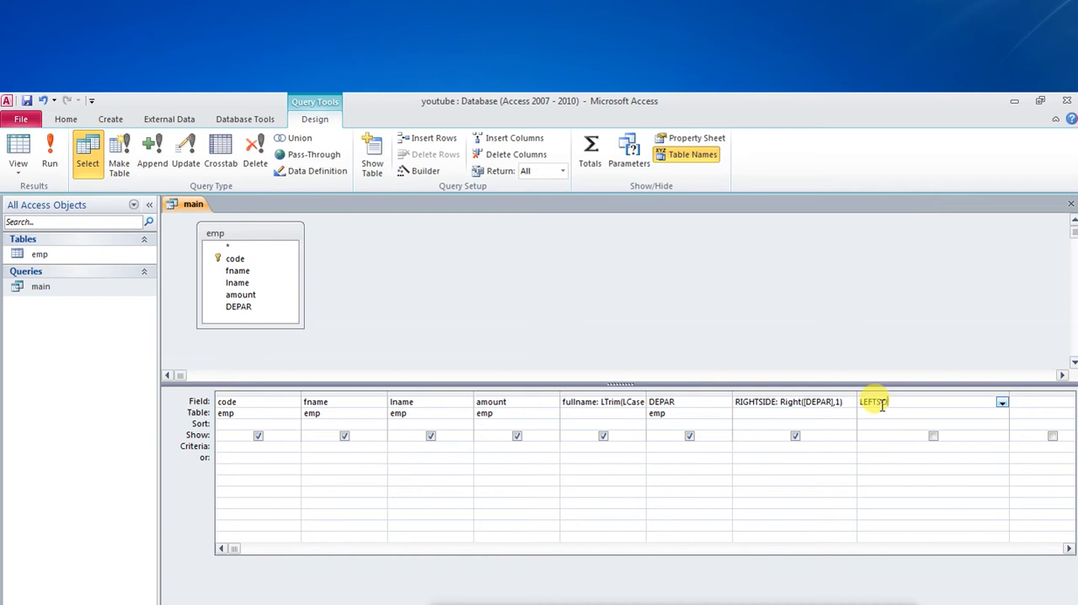
text(IDE:)
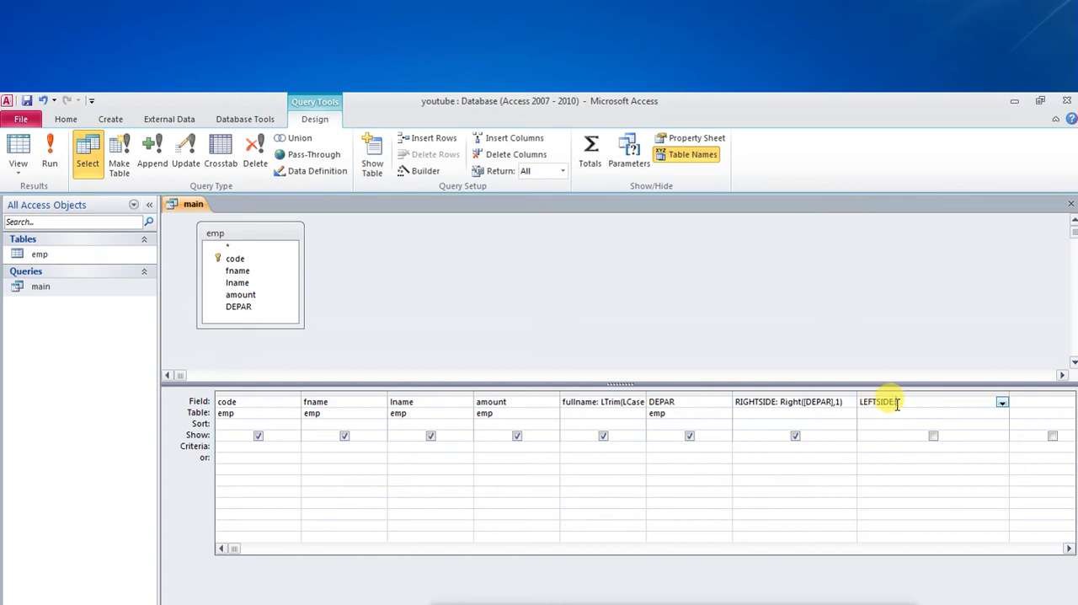
text(LEF)
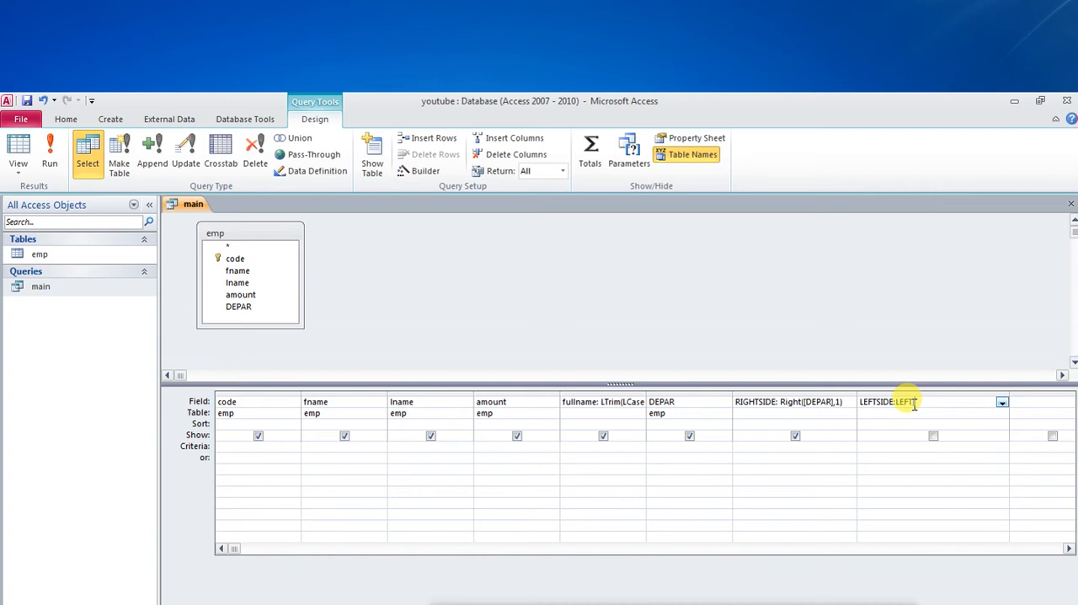
text(T([DEPAR],1)
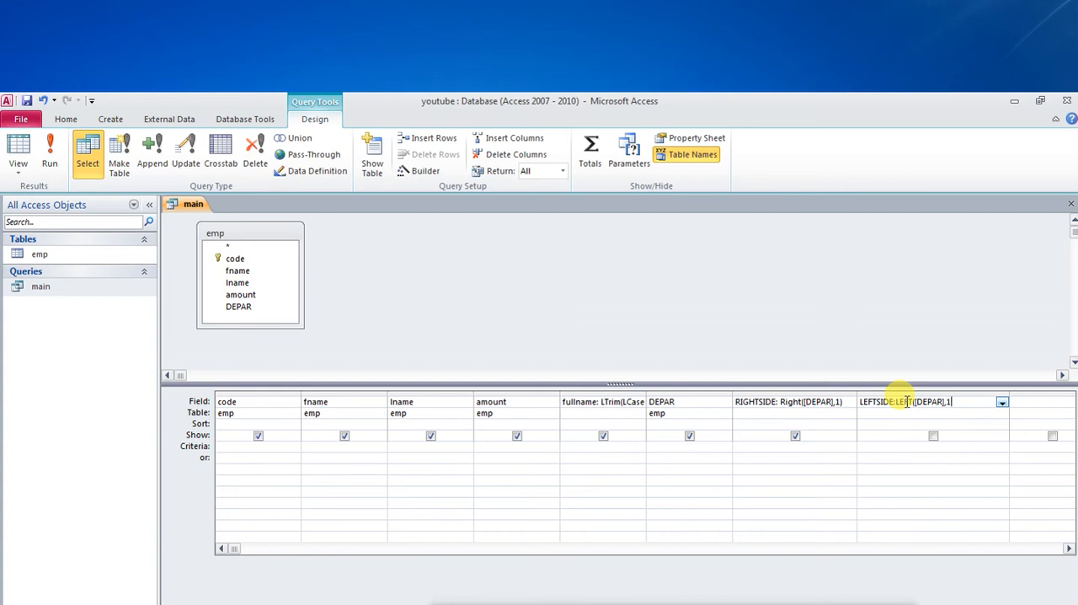
text())
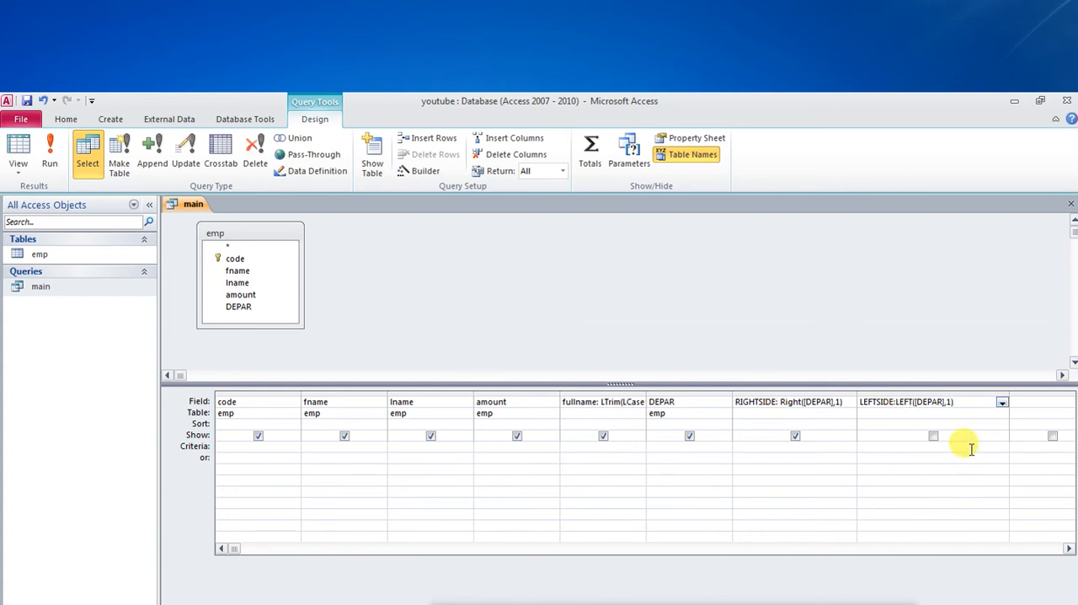
Step: Set the LEFT function's character count to 2 in the LEFTSIDE field and run the query
key(BackSpace)
text(2))
click(49, 165)
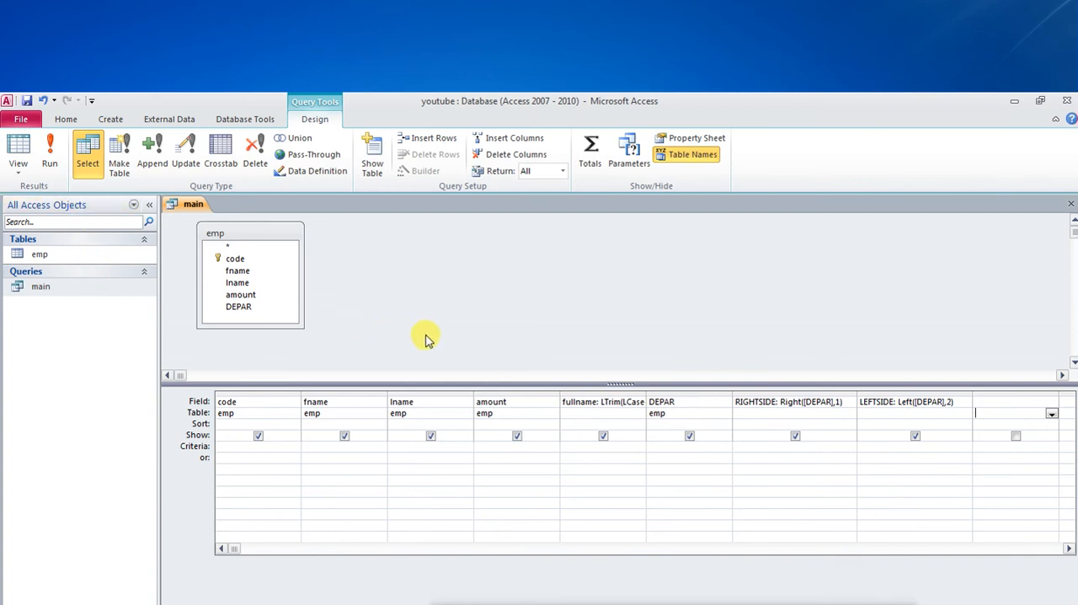
Step: Widen the empty column after LEFTSIDE in the design grid to make room for another expression
click(976, 402)
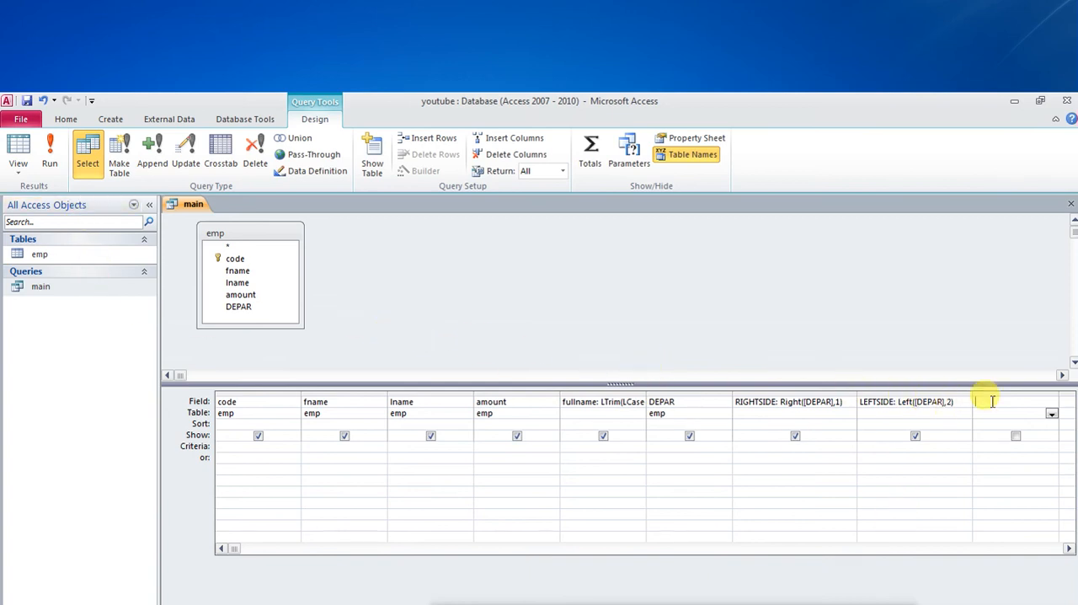
click(1064, 549)
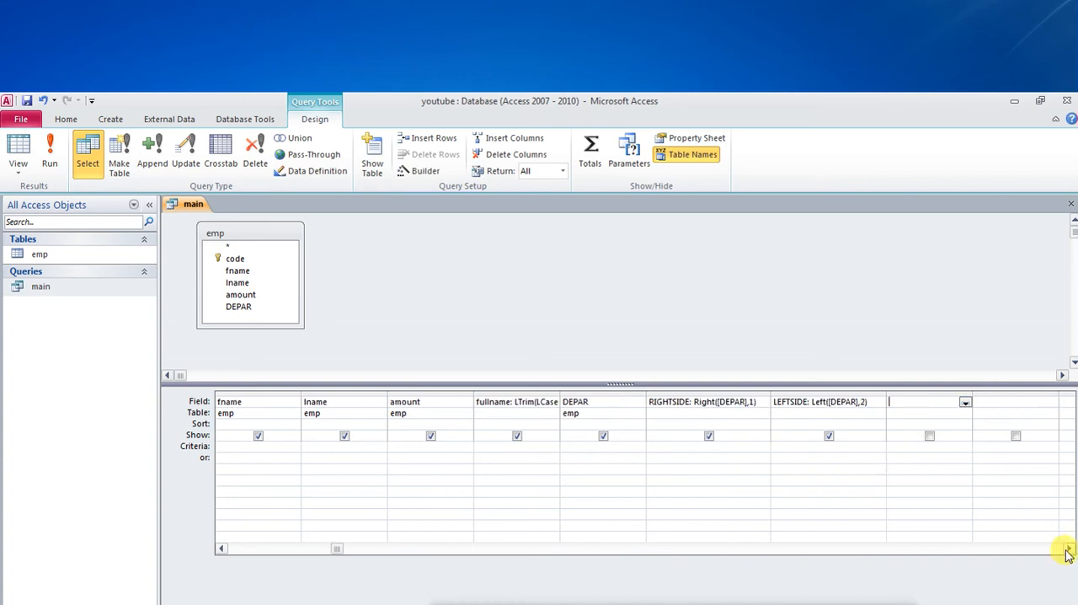
click(1063, 549)
drag(887, 396, 935, 396)
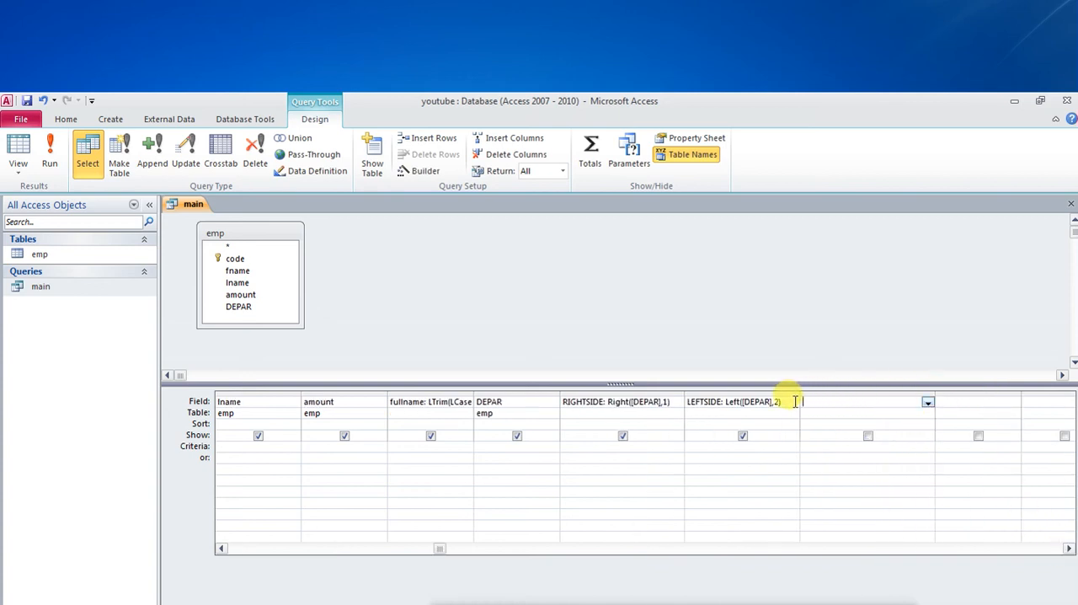
Step: Enter MIDPOINT:MID[DEPAR],2,1) in the empty column after LEFTSIDE and try to run the query
text(MIDPOINT:MID)
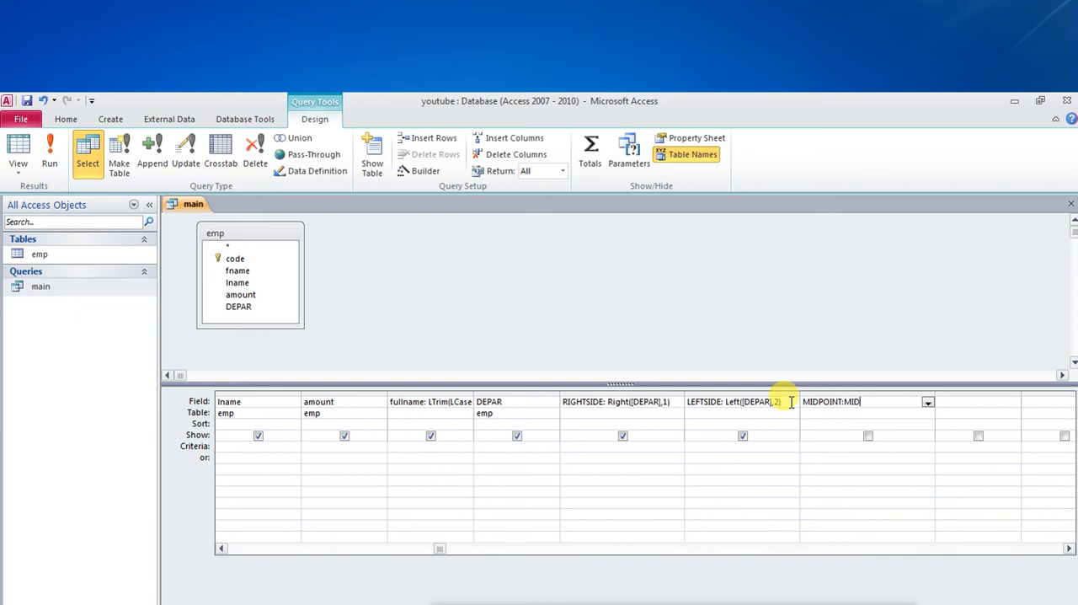
click(238, 306)
click(236, 300)
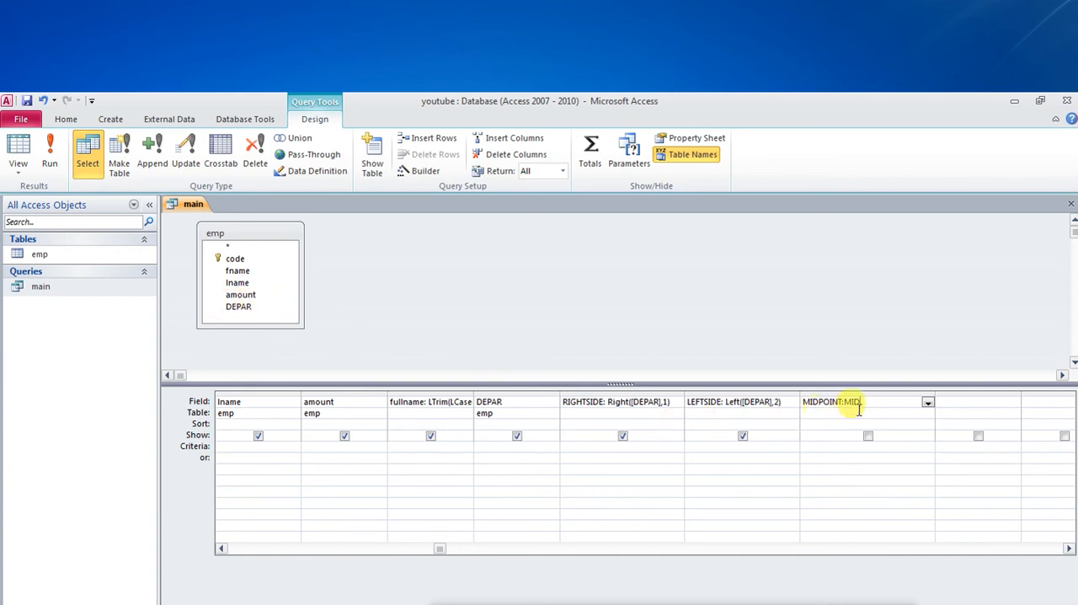
text(()
text([DE)
text(PAR)
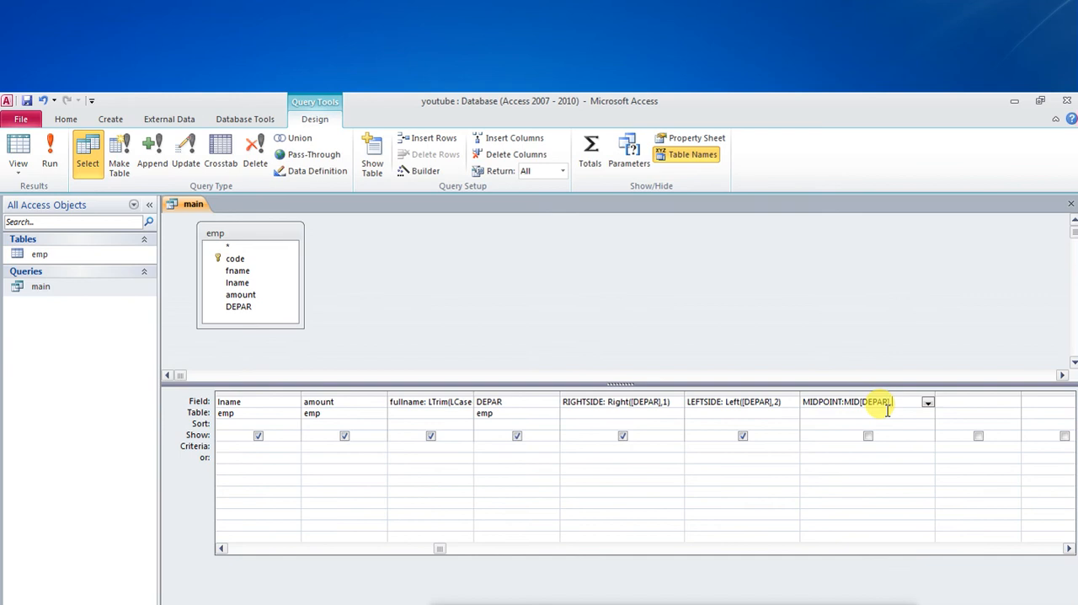
text(,2,1)
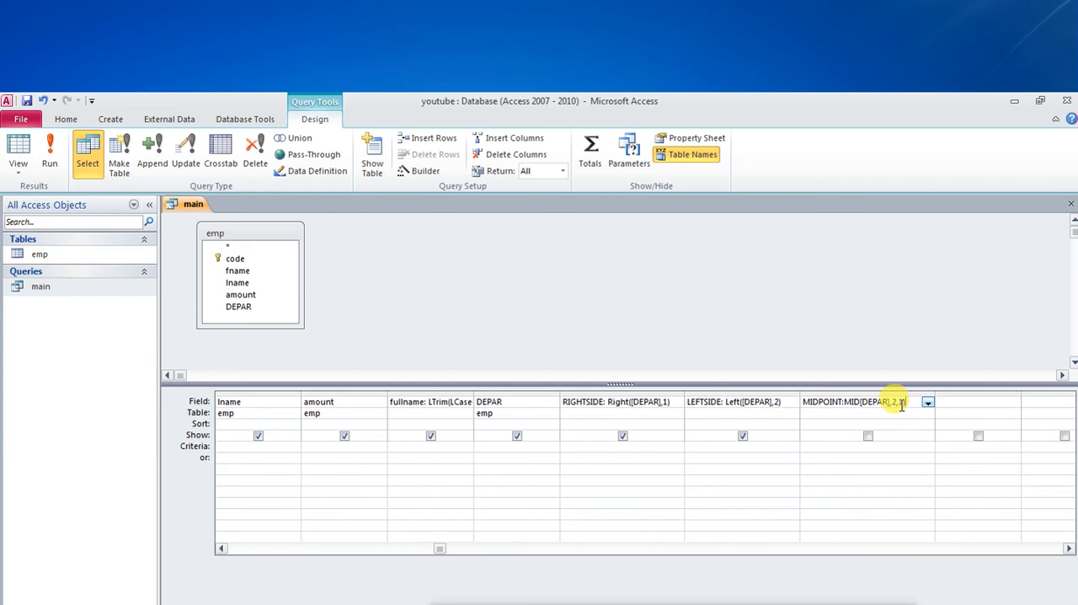
text())
click(58, 168)
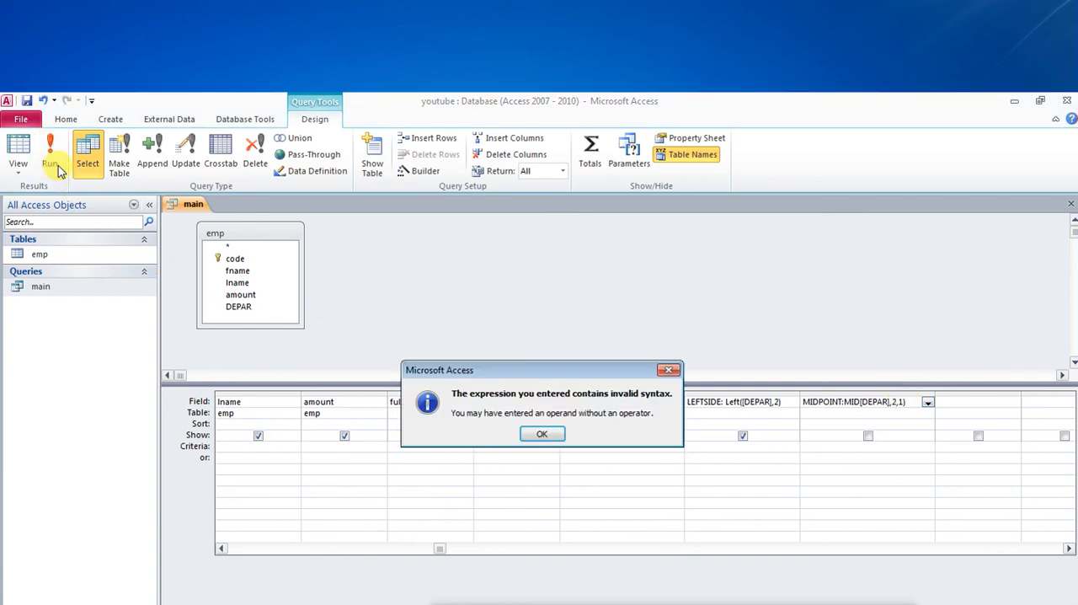
click(542, 434)
Step: Insert the missing opening parenthesis before [DEPAR] in the MIDPOINT expression and run the query
click(890, 406)
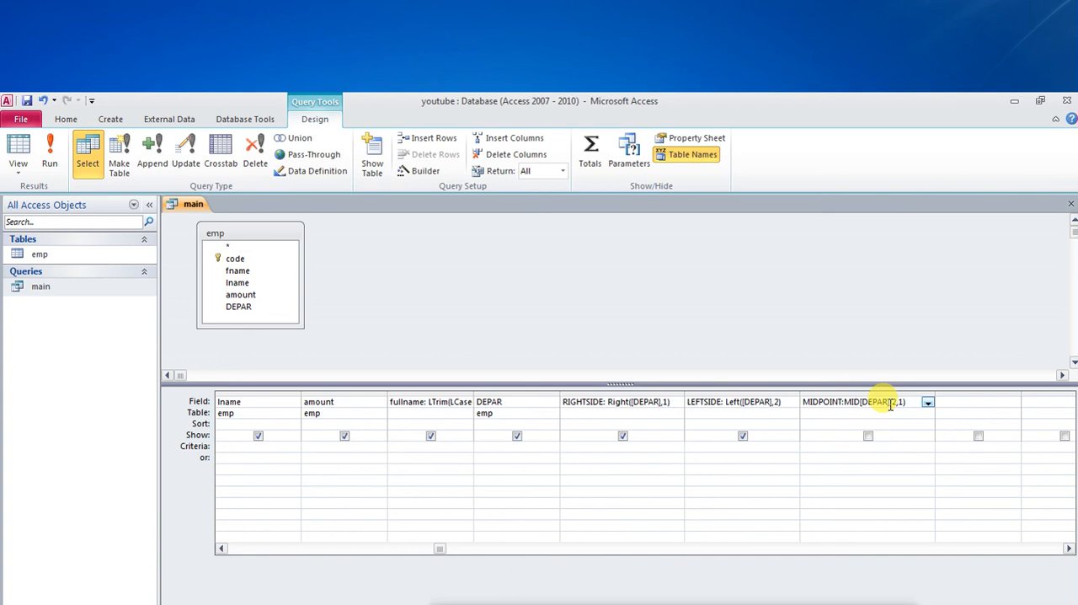
text(()
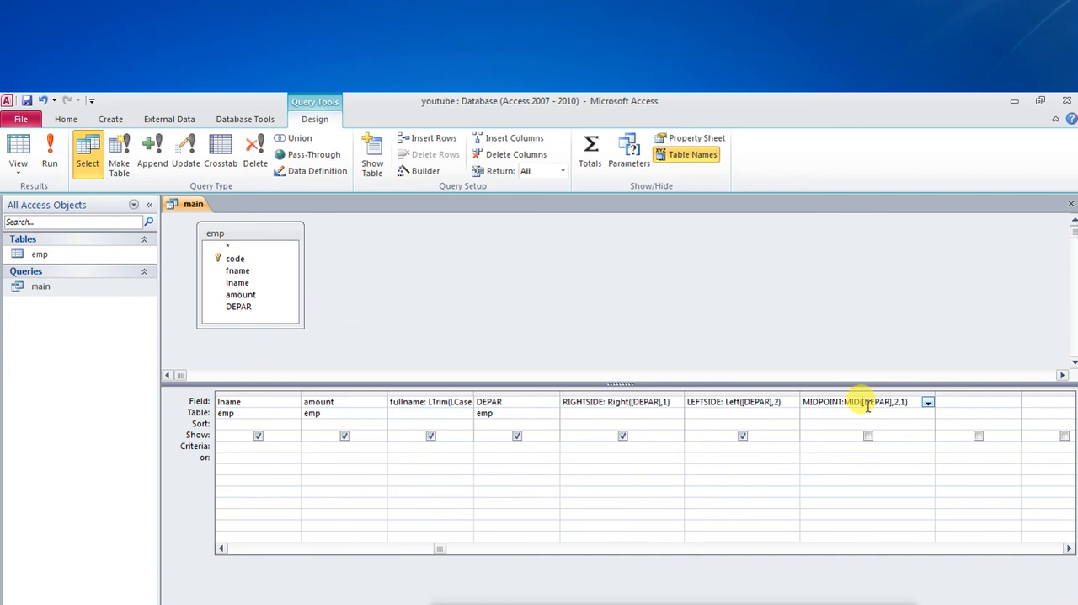
click(50, 156)
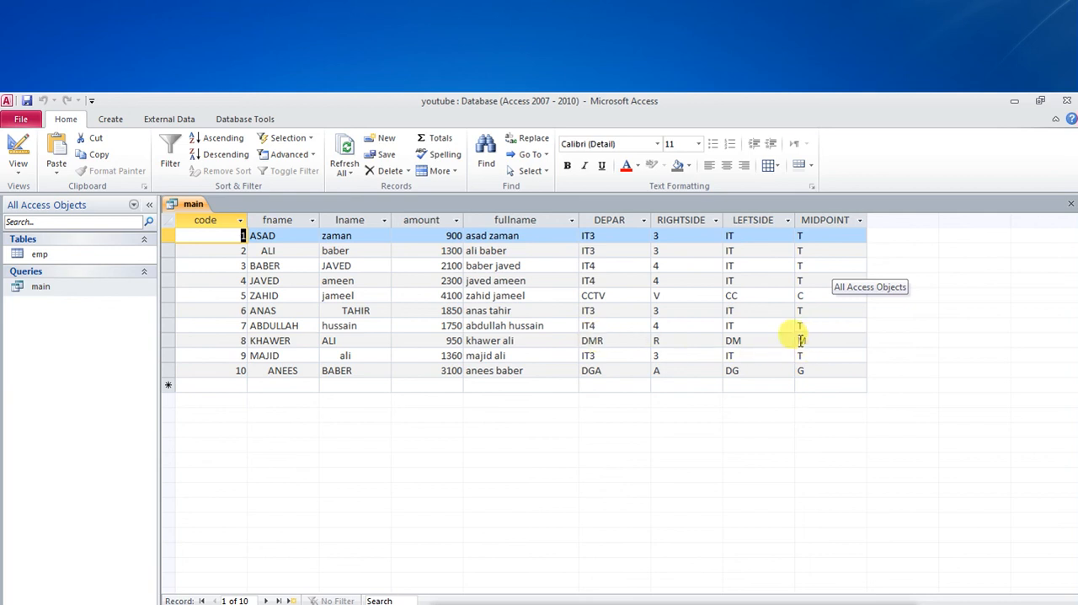
Step: Return to Design View, set the Mid function's length argument to 2 in the MIDPOINT field, and run the query
right_click(190, 206)
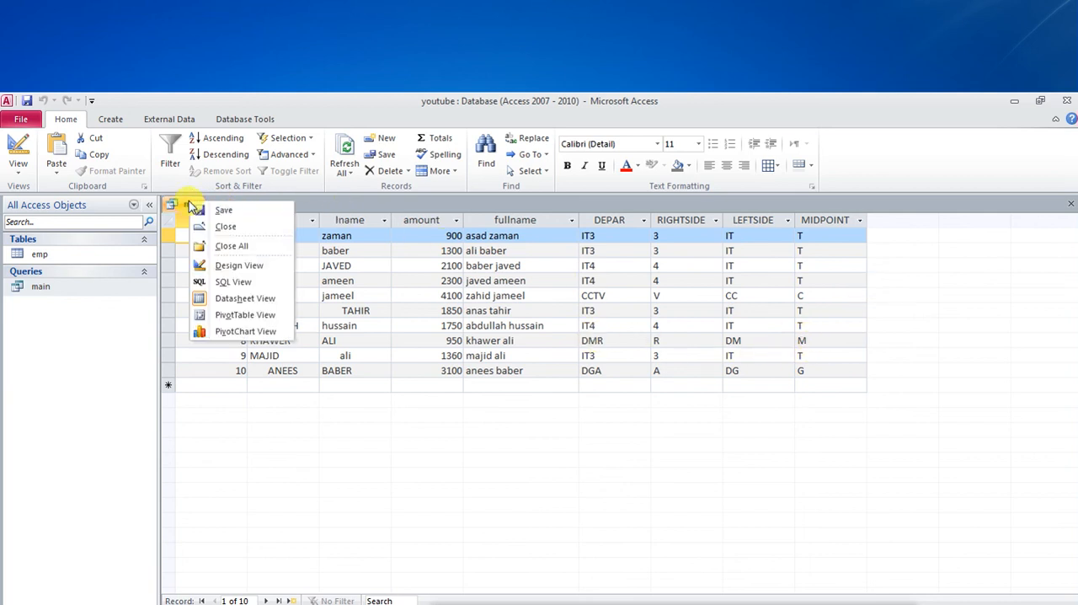
click(239, 265)
click(901, 403)
text(,1)
key(BackSpace)
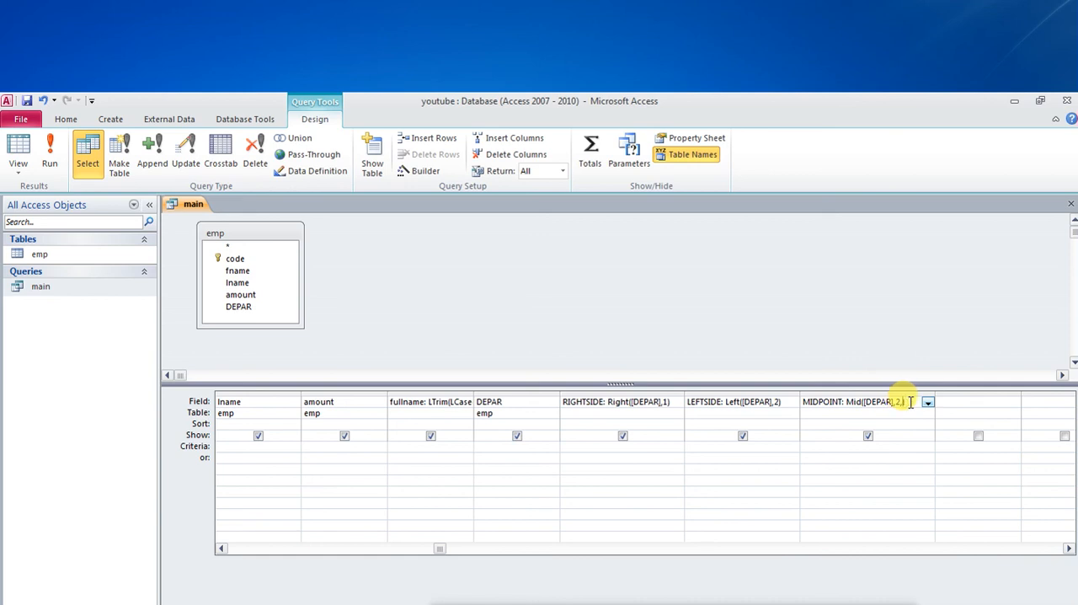
text(2)
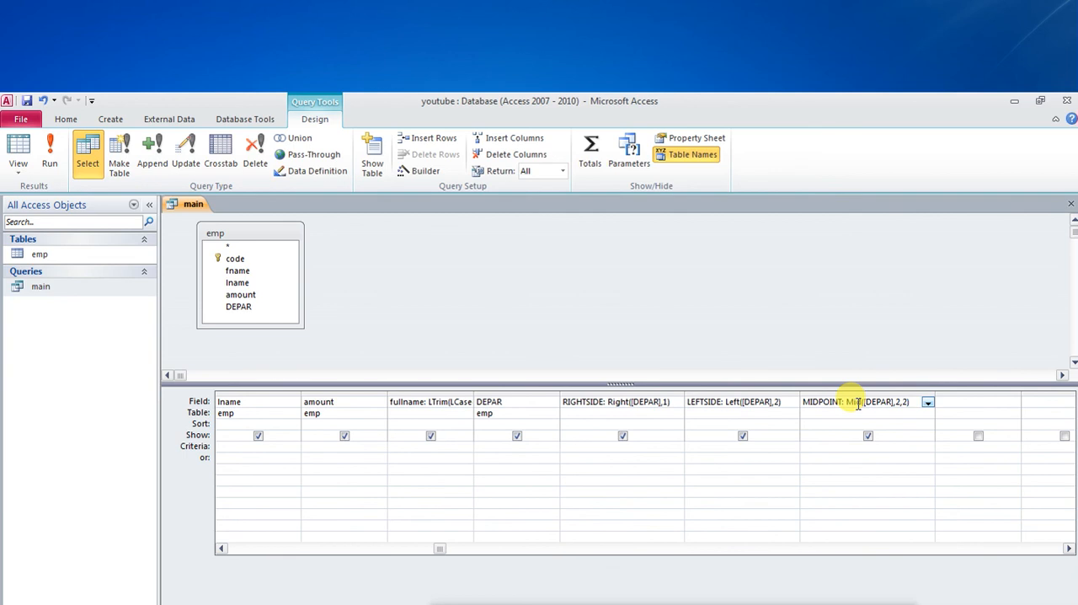
click(37, 155)
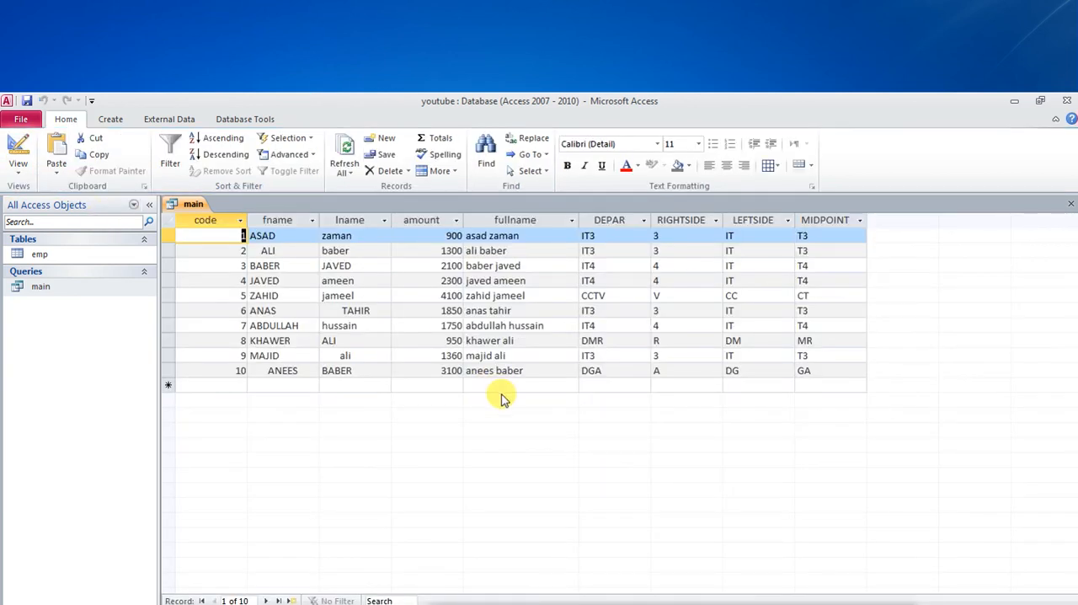